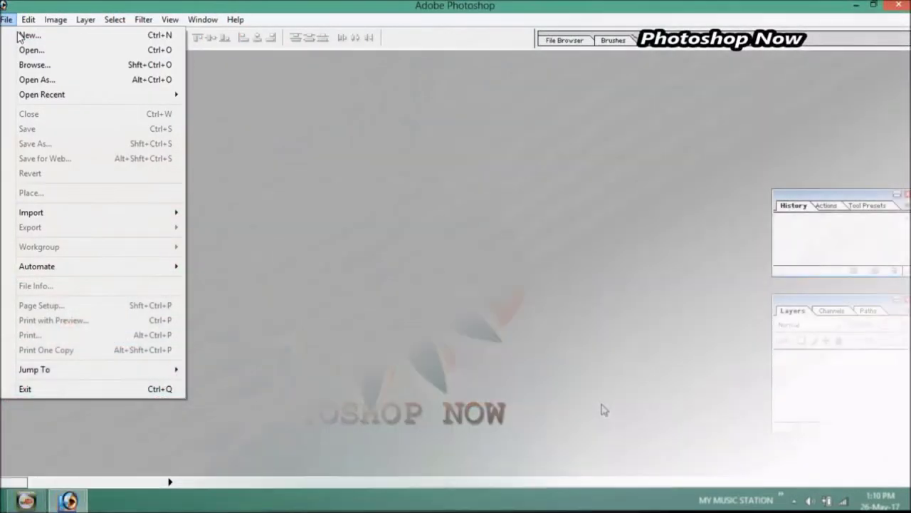
Open the wallpaper photo of the woman in the blue dress.
left_click(30, 51)
left_click_drag(640, 110, 653, 239)
left_click(527, 208)
double_click(527, 208)
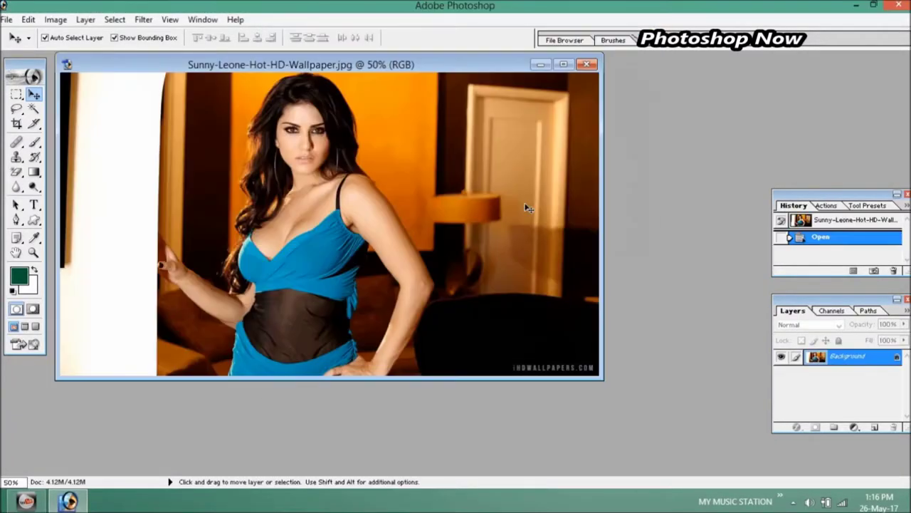
left_click(5, 19)
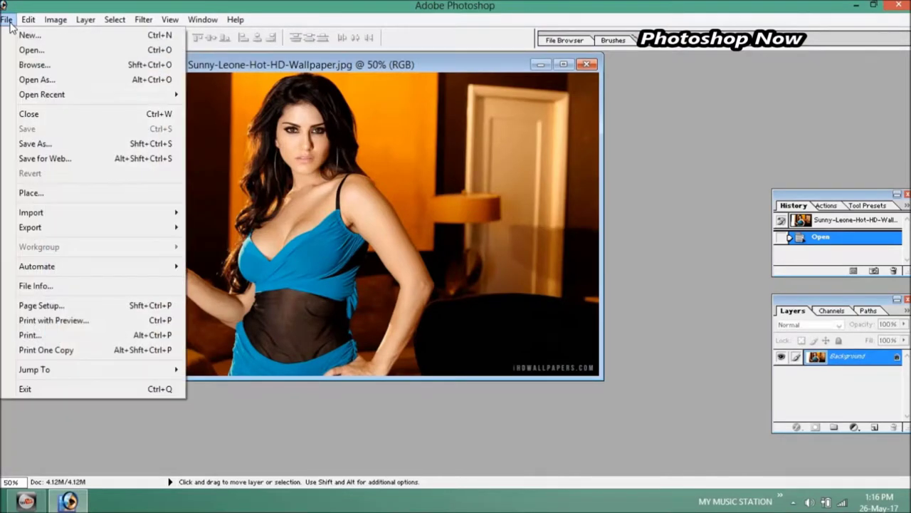
Open DFD.jpg and move its window aside so both images are visible.
left_click(31, 50)
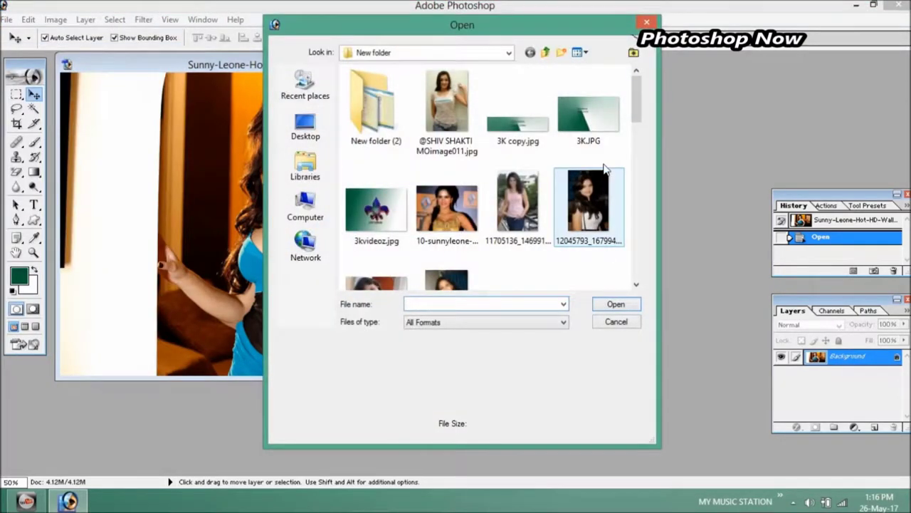
left_click_drag(633, 108, 647, 180)
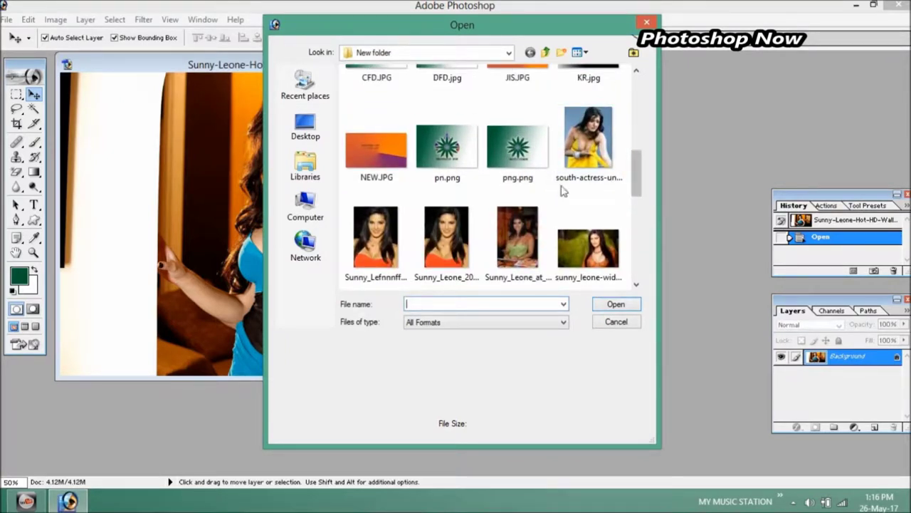
scroll(630, 173, "up", 2)
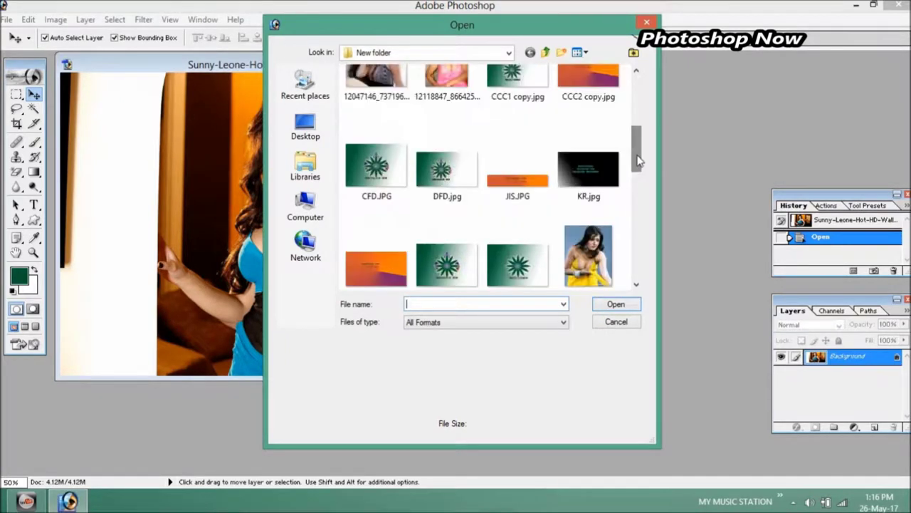
left_click(460, 183)
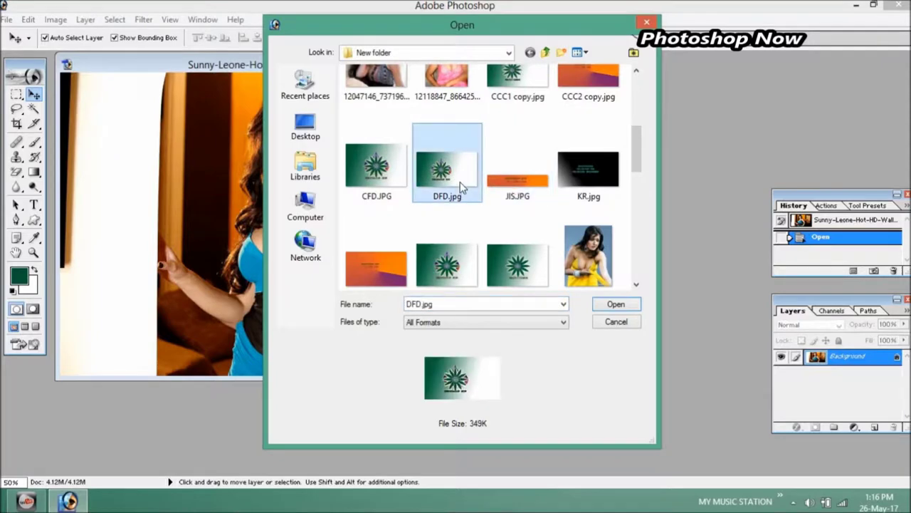
double_click(460, 182)
left_click_drag(371, 70, 787, 54)
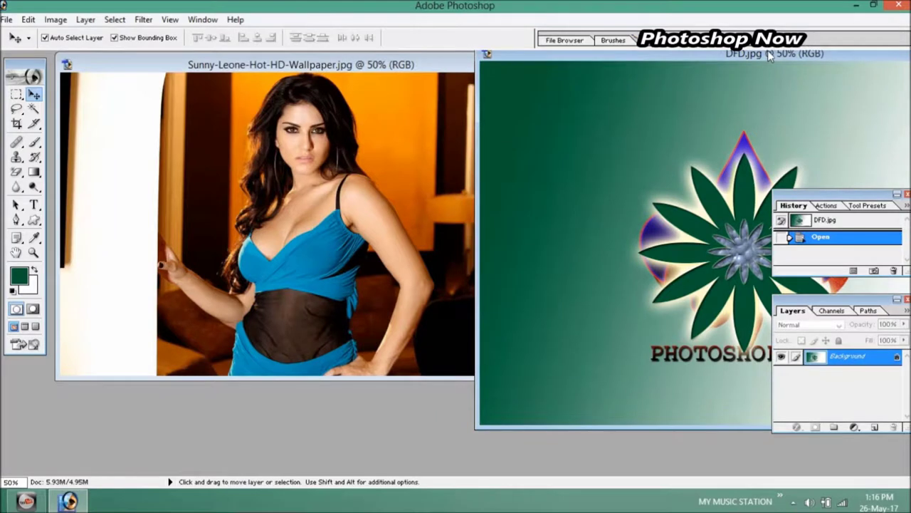
left_click(16, 220)
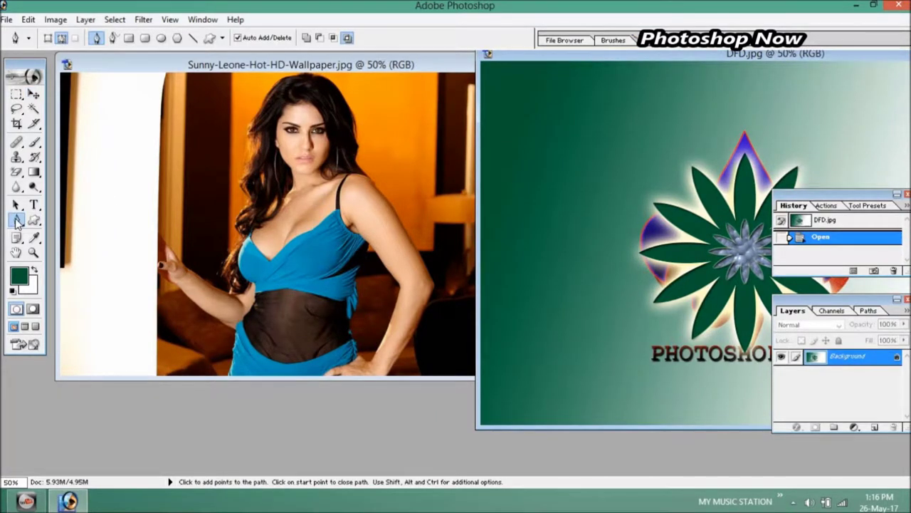
Bring the woman's photo forward and start a Pen path down her hair edge.
left_click(248, 132)
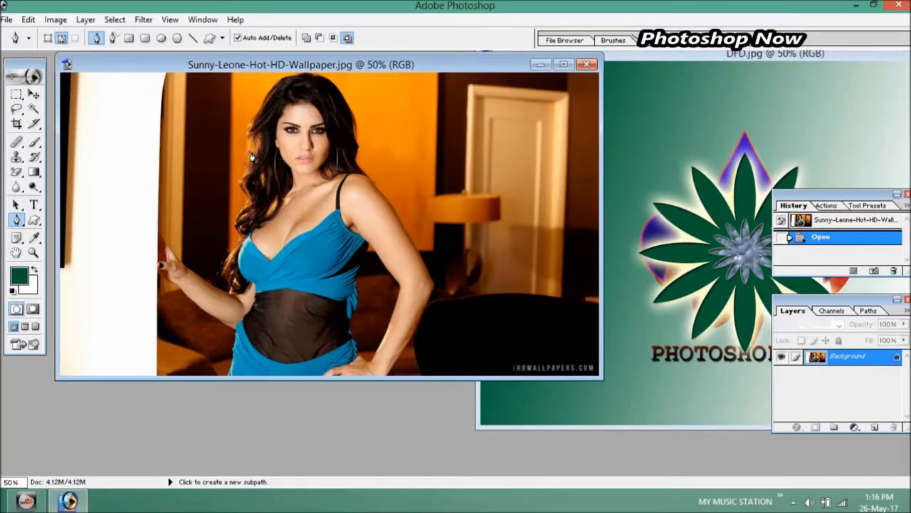
left_click(246, 183)
left_click(248, 203)
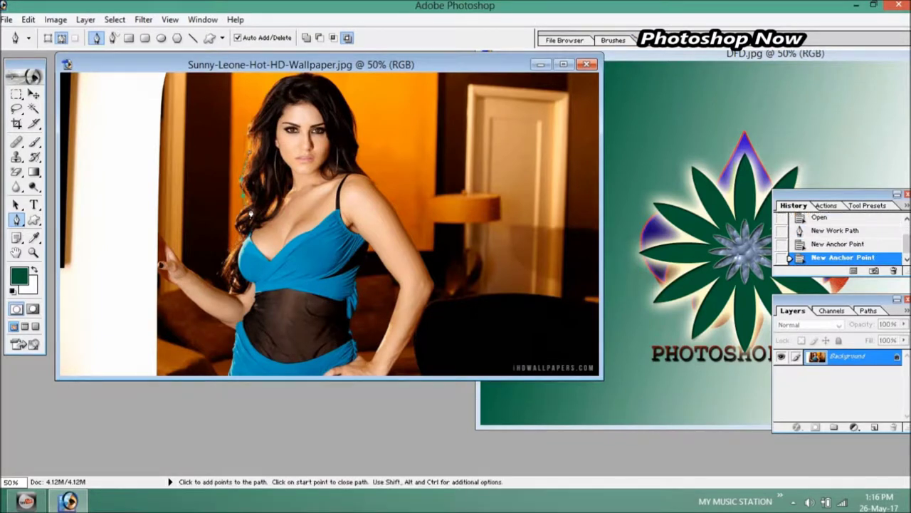
left_click(246, 216)
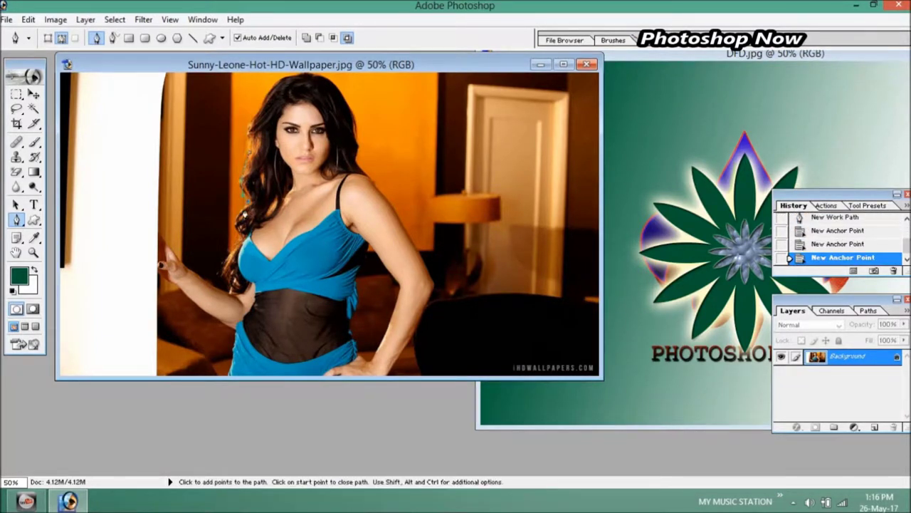
left_click(241, 230)
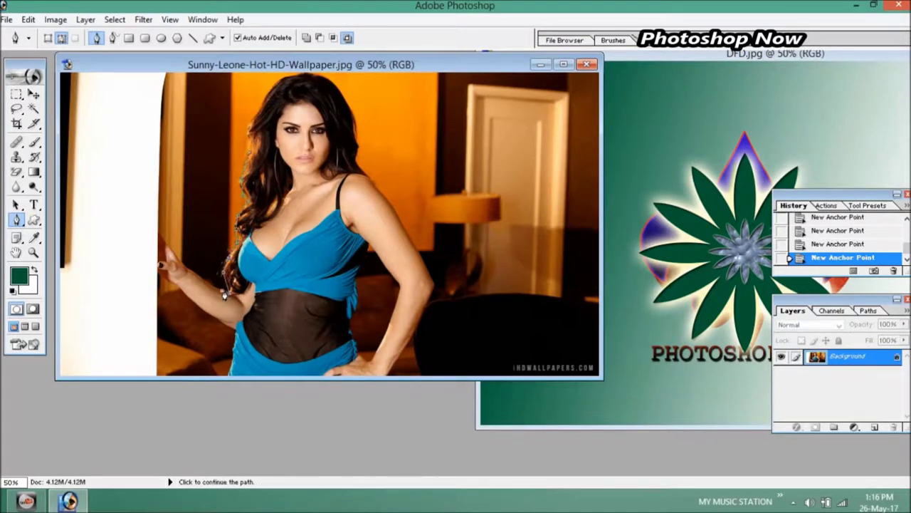
Continue the path around the arm and shoulder, closing it at the start point.
left_click(168, 247)
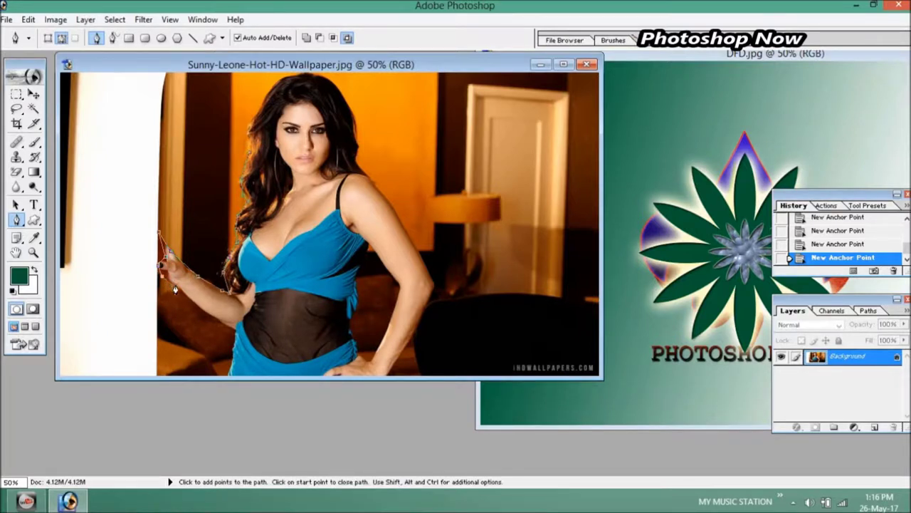
left_click(206, 319)
left_click(233, 332)
left_click(411, 240)
left_click(378, 184)
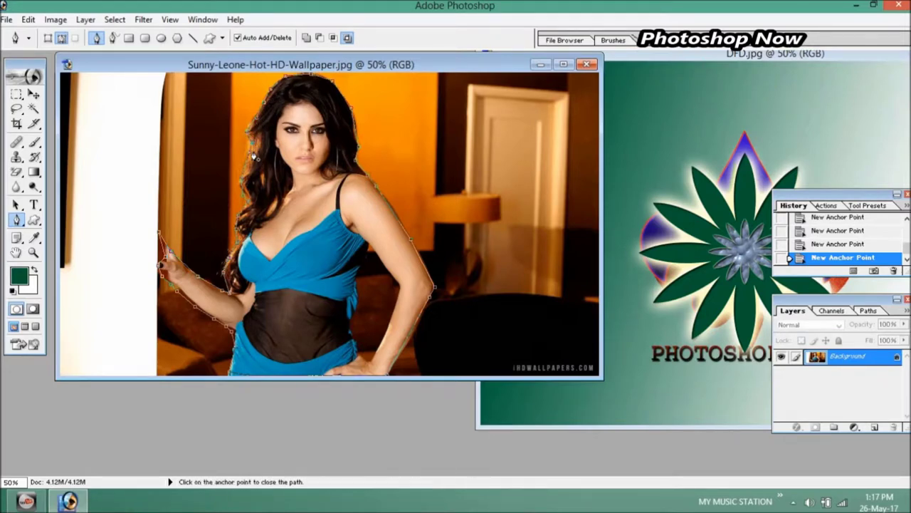
left_click(247, 234)
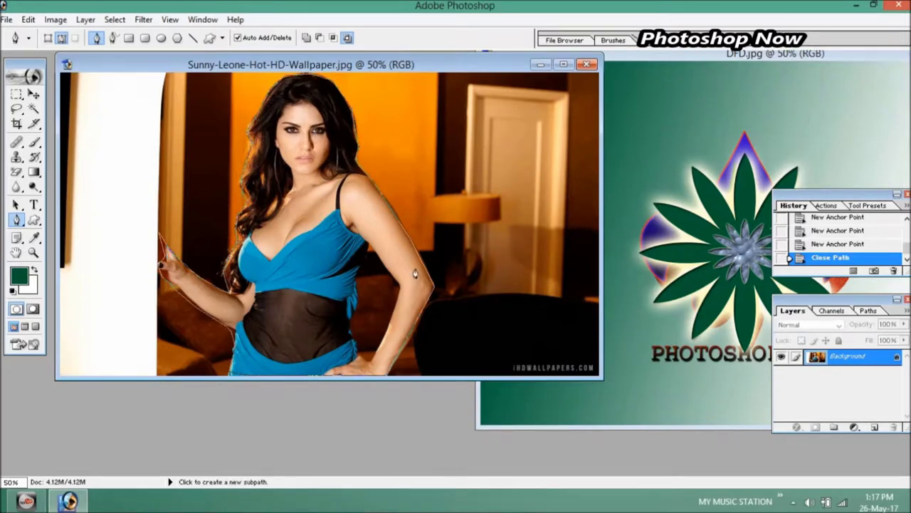
Trace a closed subpath along the dress edge and forearm, then load the paths as a selection.
left_click(370, 249)
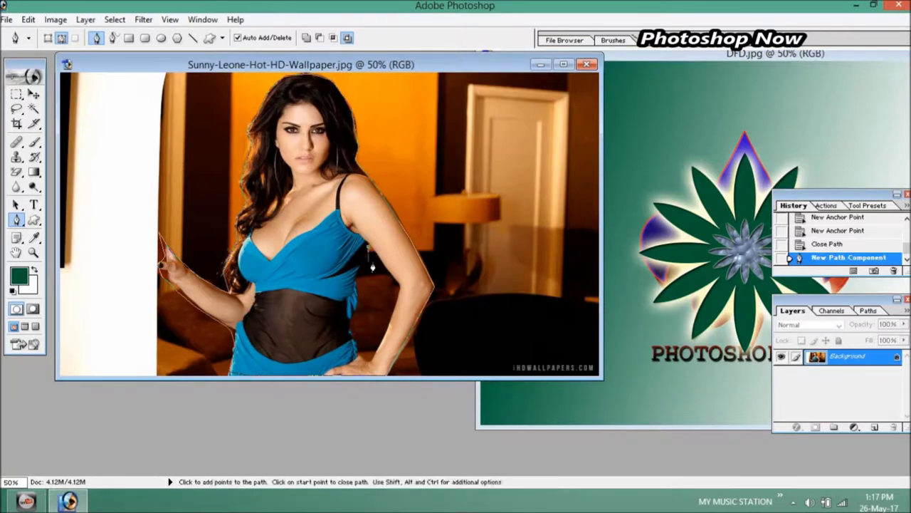
left_click(366, 271)
left_click(362, 288)
left_click(355, 312)
left_click(352, 332)
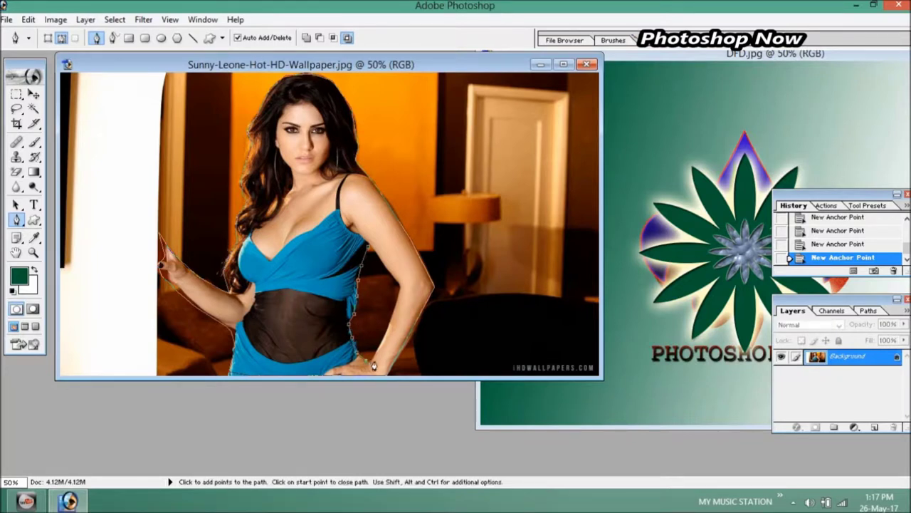
left_click(378, 350)
left_click(389, 330)
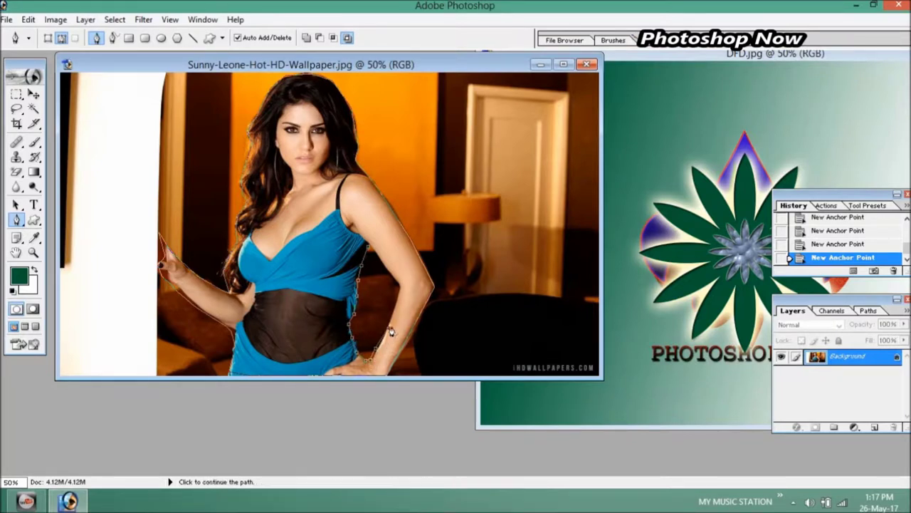
left_click(401, 284)
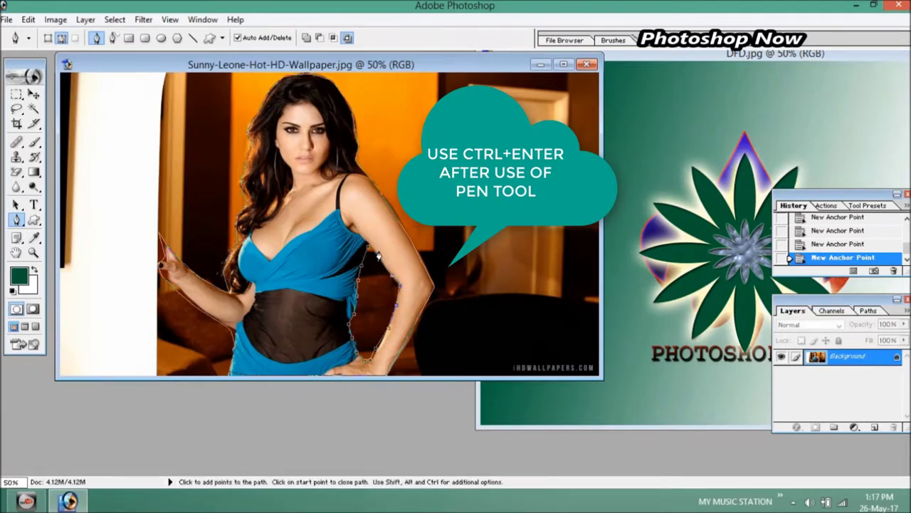
left_click(374, 251)
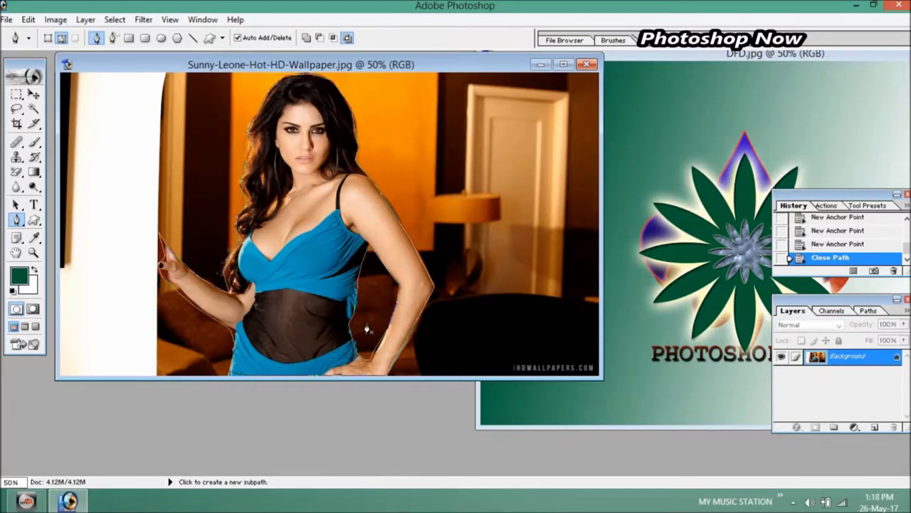
key("ctrl+Return")
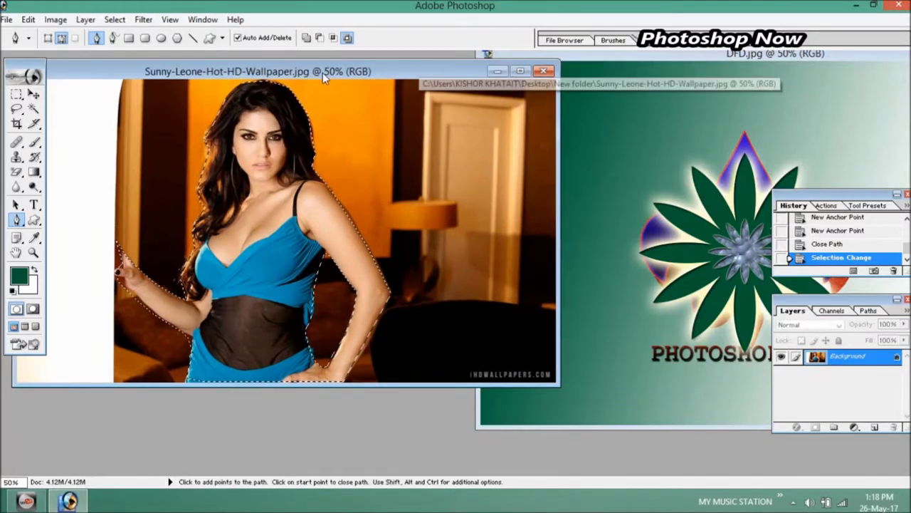
Drag the selected woman into DFD.jpg as Layer 1, right of the PHOTOSHOP NOW logo.
left_click_drag(410, 74, 252, 86)
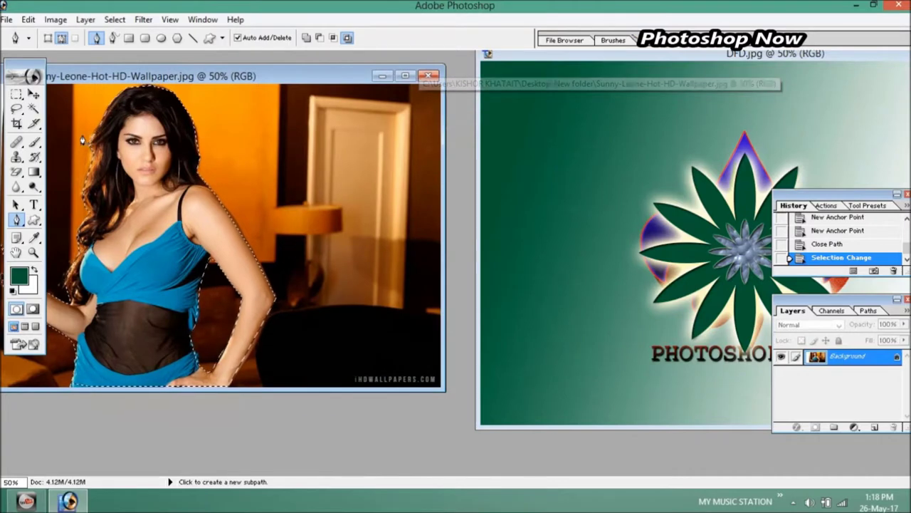
left_click(34, 93)
left_click_drag(206, 228, 633, 228)
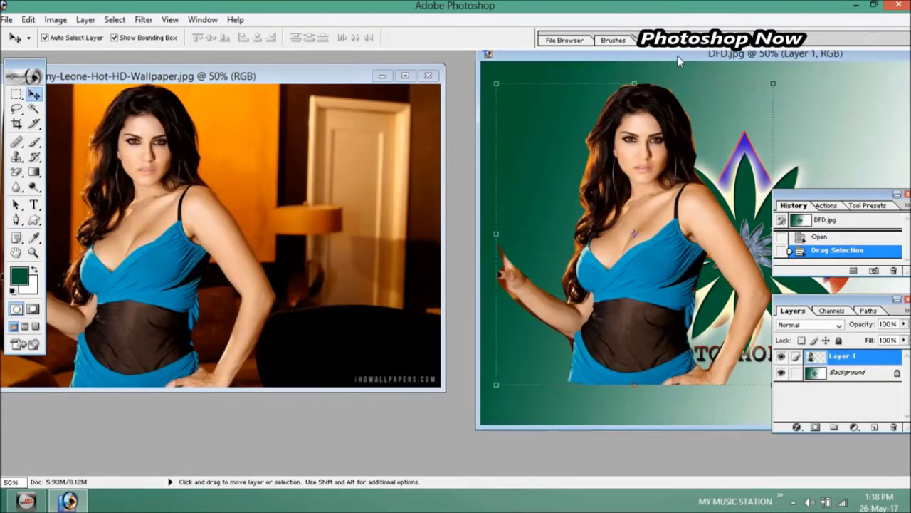
left_click_drag(678, 58, 350, 100)
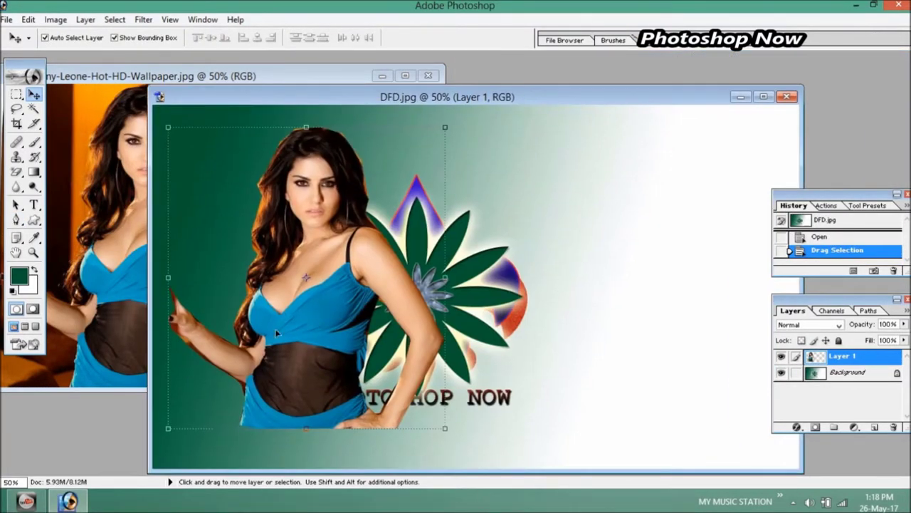
mouse_move(278, 332)
left_mouse_down()
mouse_move(558, 378)
mouse_move(567, 364)
left_mouse_up()
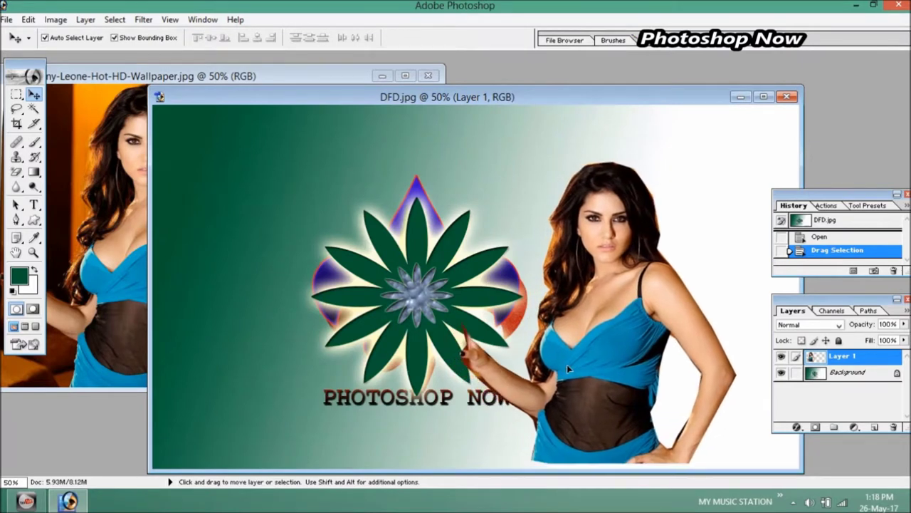
left_click_drag(738, 313, 698, 319)
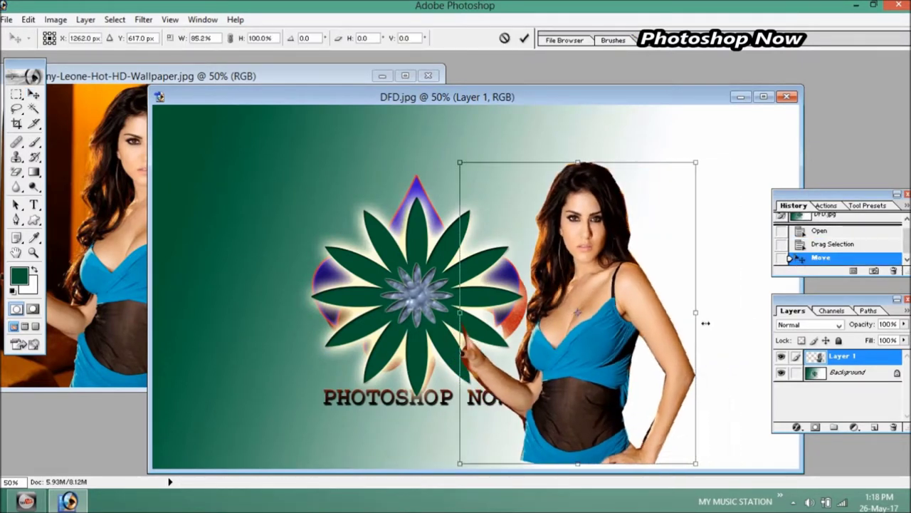
Stretch the right-hand woman down to the canvas bottom, trim her width, and commit.
left_click_drag(589, 163, 589, 222)
mouse_move(461, 336)
left_mouse_down()
mouse_move(501, 349)
mouse_move(474, 340)
left_mouse_up()
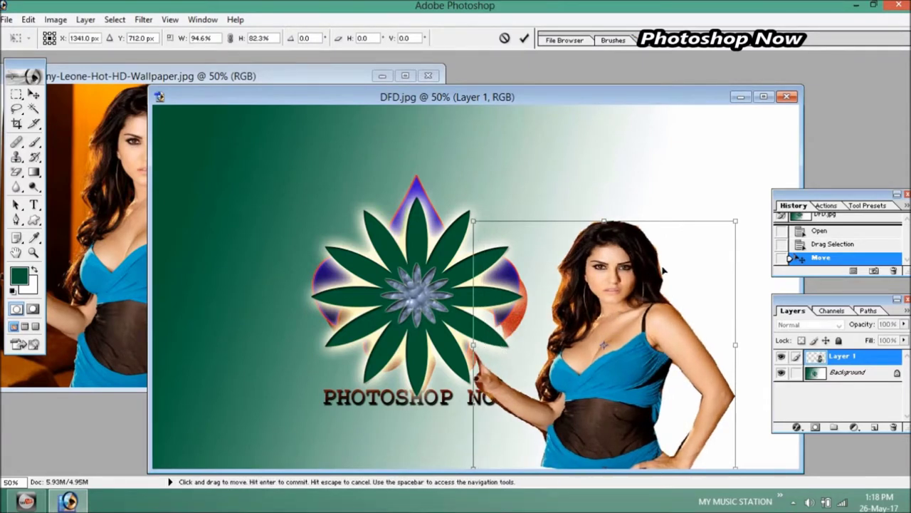
left_click_drag(617, 221, 619, 196)
left_click_drag(622, 291, 639, 283)
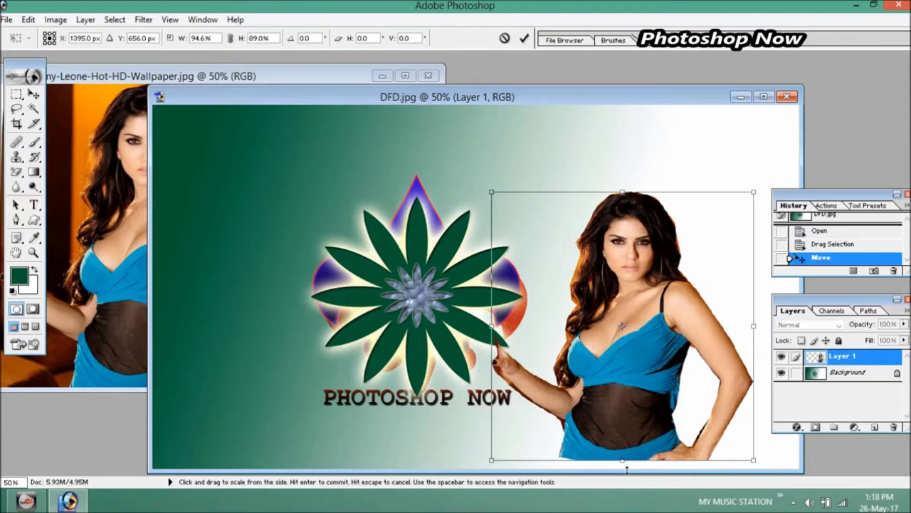
left_click_drag(624, 460, 624, 469)
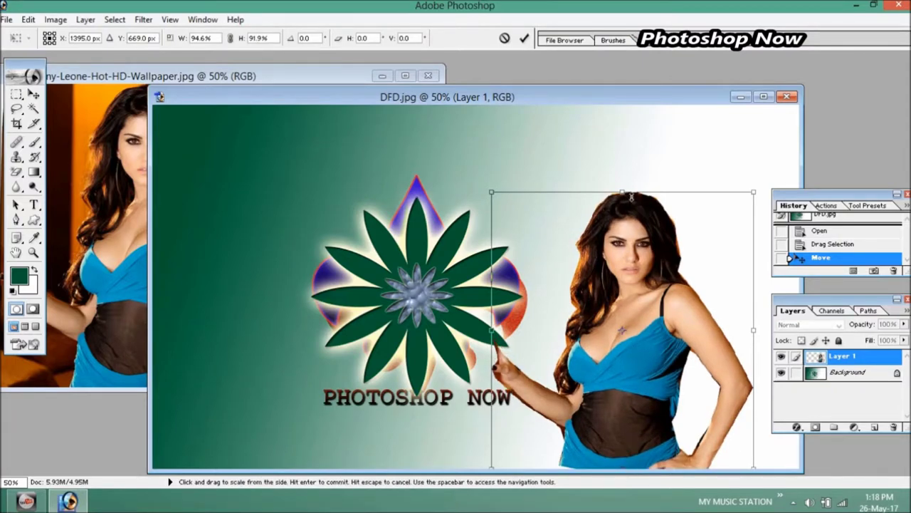
left_click_drag(622, 191, 623, 163)
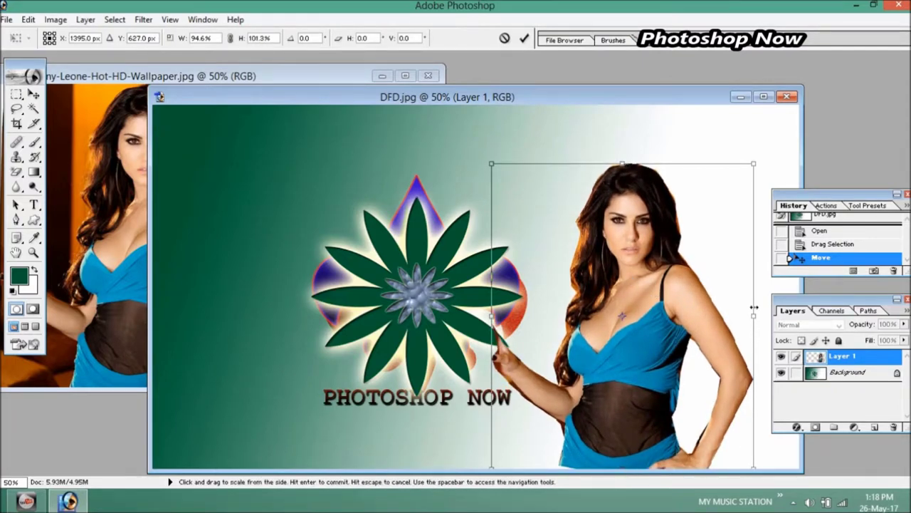
left_click_drag(756, 317, 752, 318)
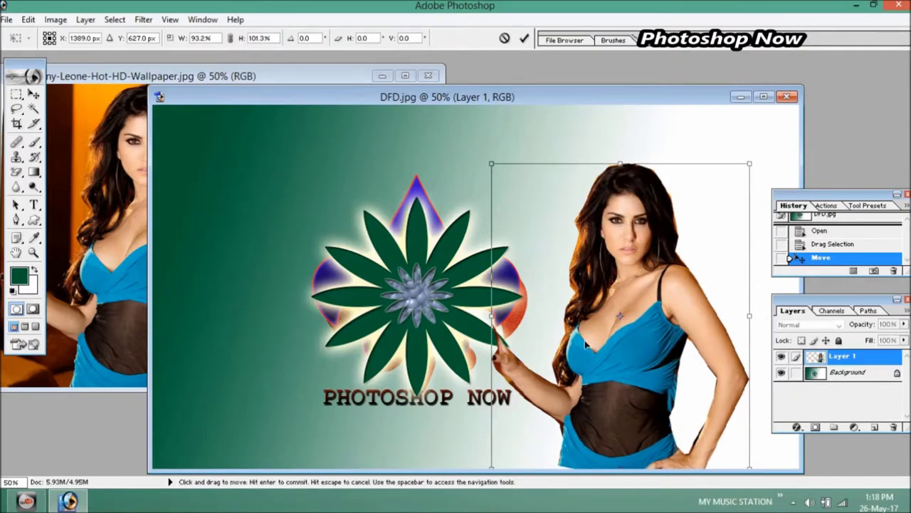
key("Return")
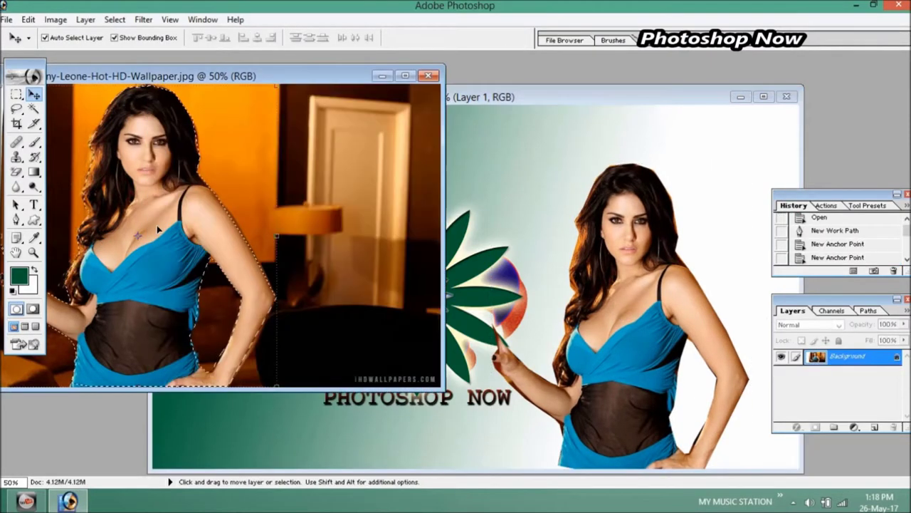
left_click_drag(512, 235, 357, 255)
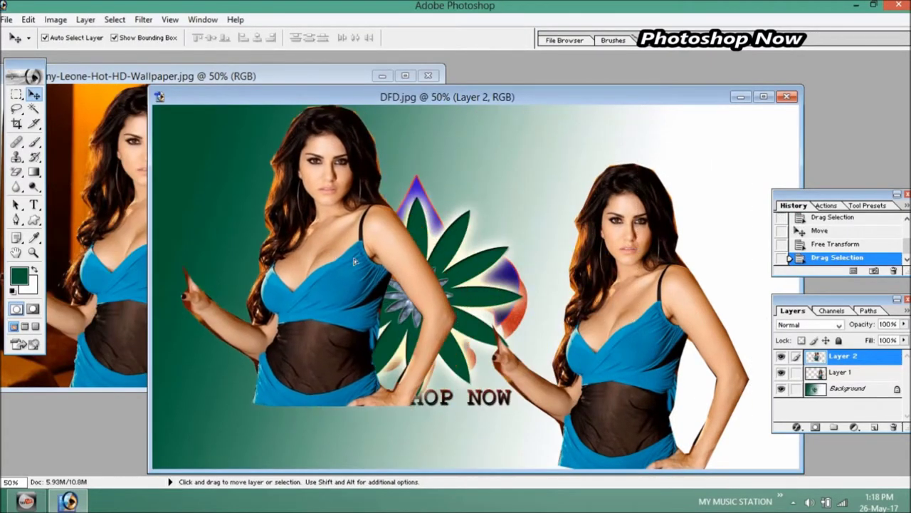
Move the Layer 2 woman left of the logo and resize her to the canvas height.
left_click_drag(184, 259, 681, 258)
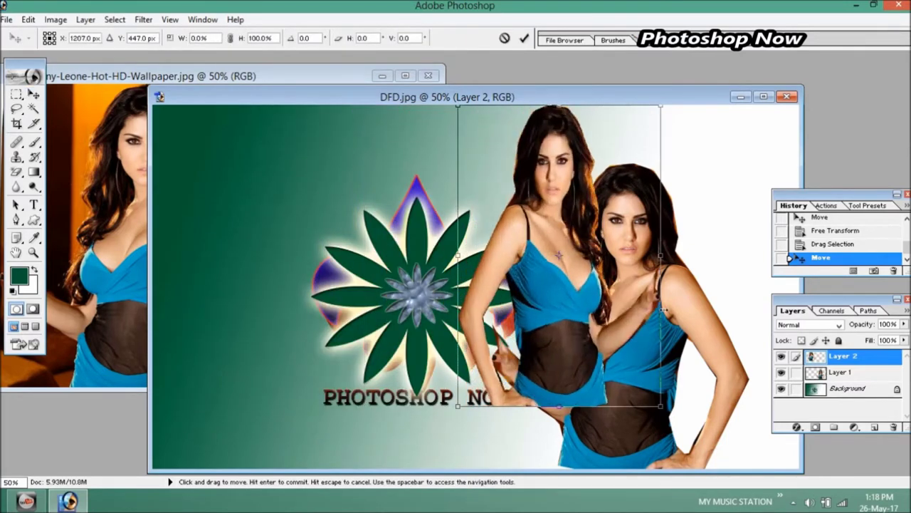
left_click_drag(561, 320, 309, 383)
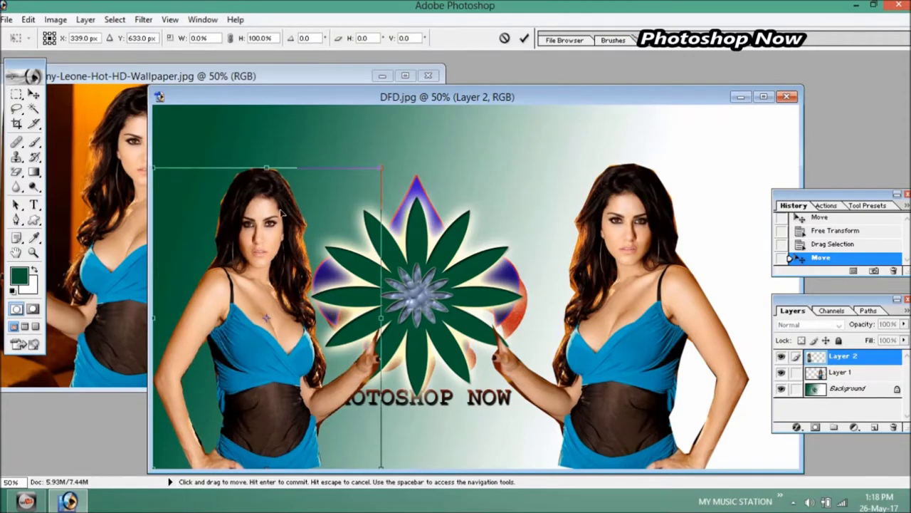
left_click_drag(272, 165, 271, 133)
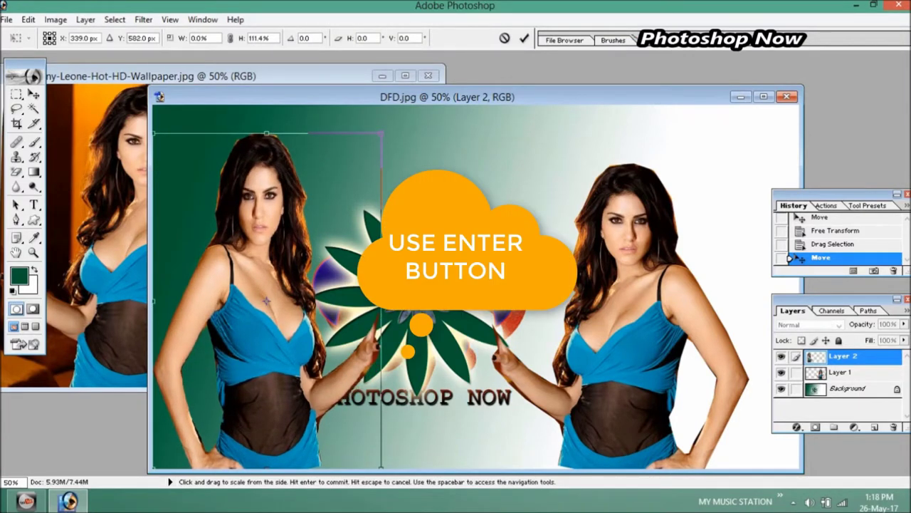
left_click_drag(382, 299, 336, 299)
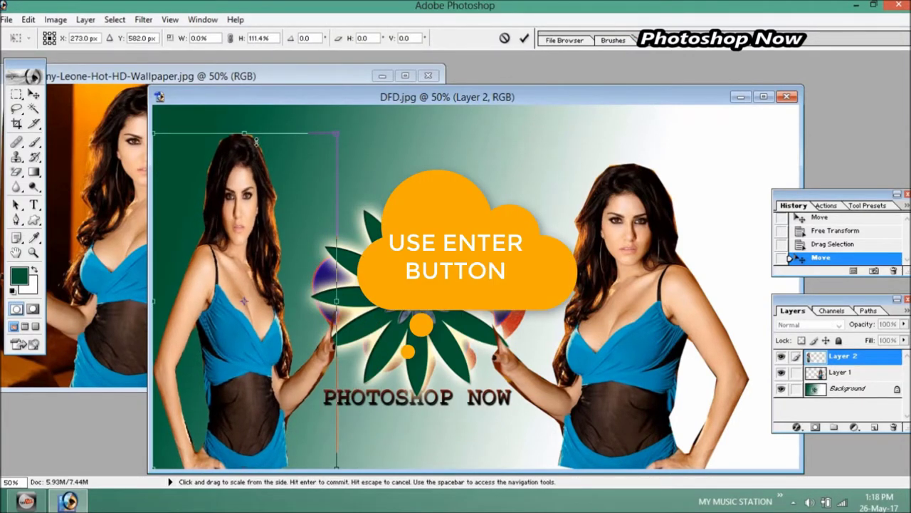
left_click_drag(255, 139, 260, 176)
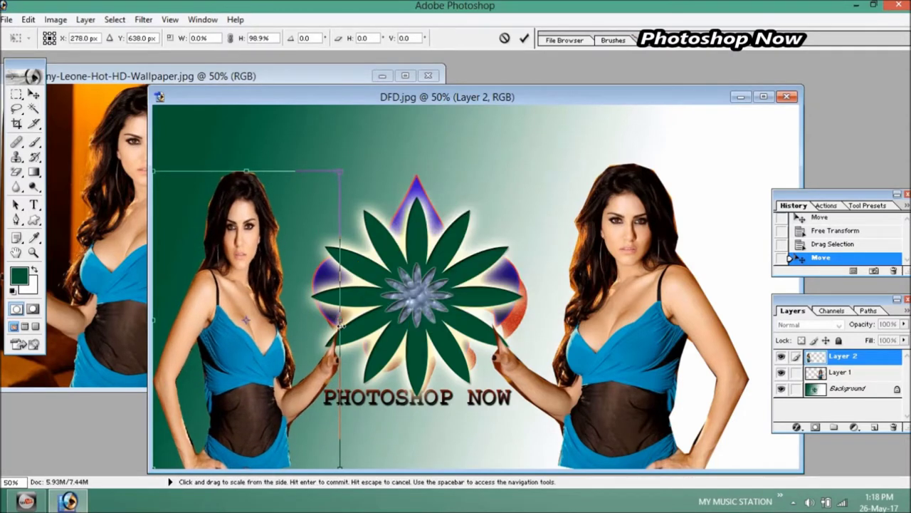
left_click_drag(292, 323, 293, 302)
left_click_drag(253, 448, 254, 468)
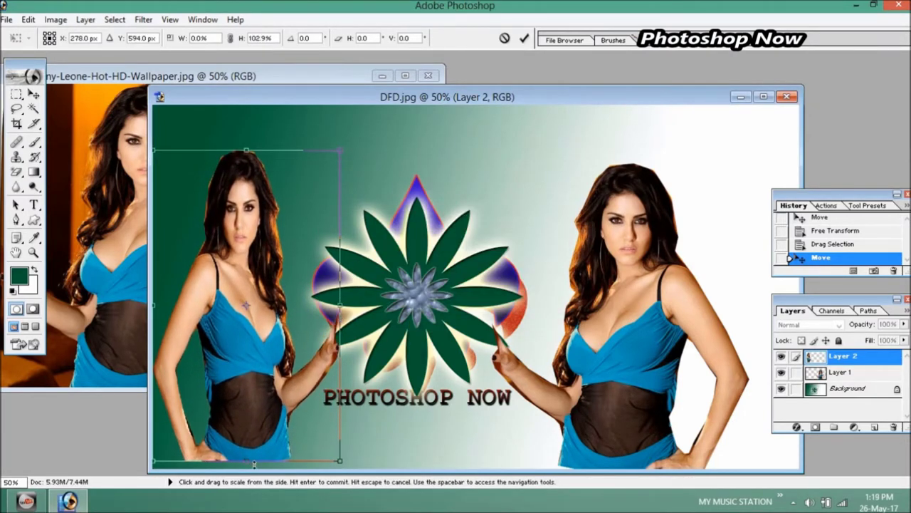
left_click_drag(349, 251, 355, 250)
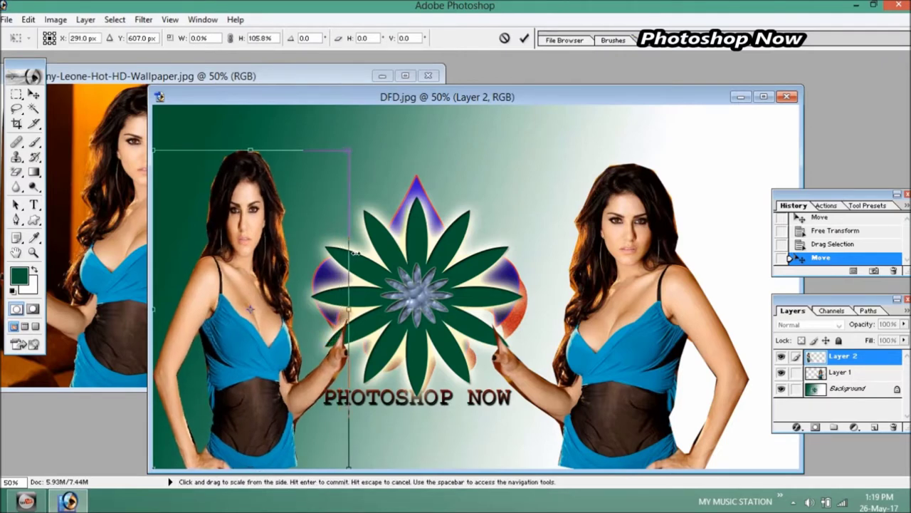
left_click_drag(264, 150, 262, 176)
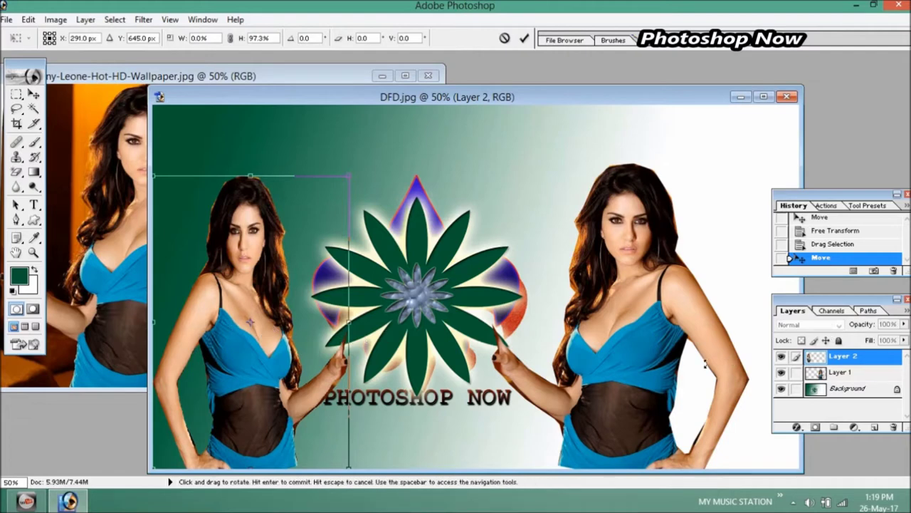
key("Return")
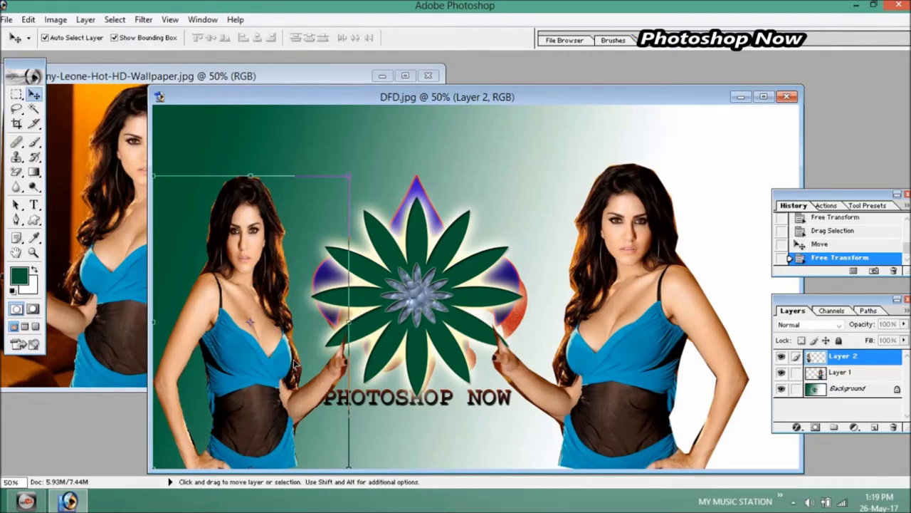
left_click_drag(718, 337, 749, 334)
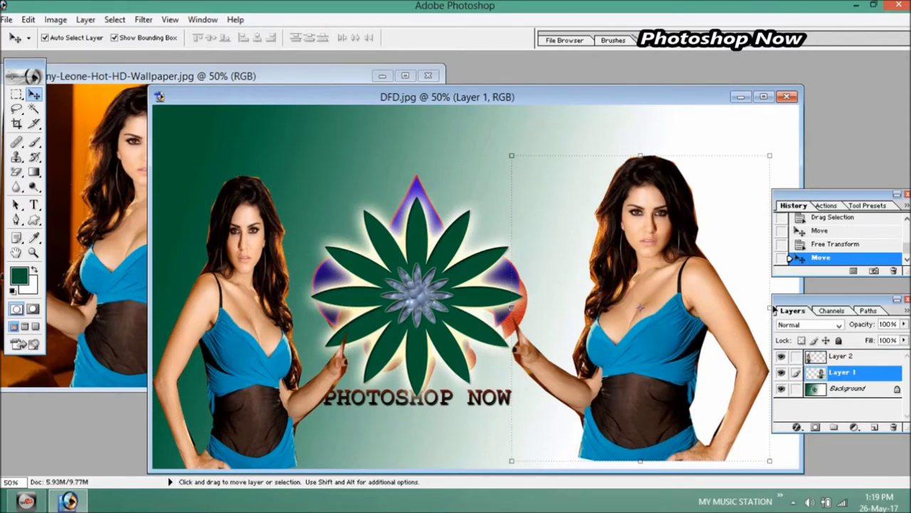
Narrow and shorten the right-hand woman with Free Transform and commit the change.
key("ctrl+t")
left_click_drag(770, 308, 741, 325)
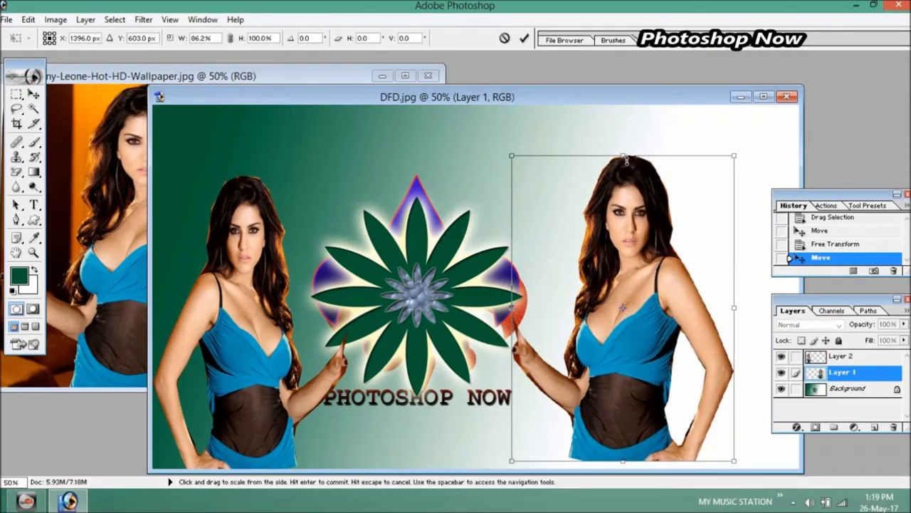
left_click_drag(624, 155, 625, 173)
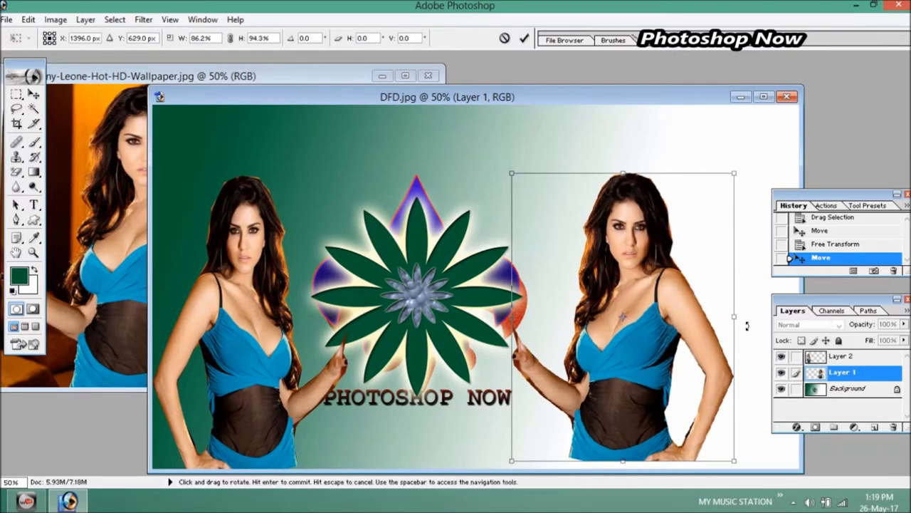
left_click_drag(735, 321, 712, 335)
double_click(646, 339)
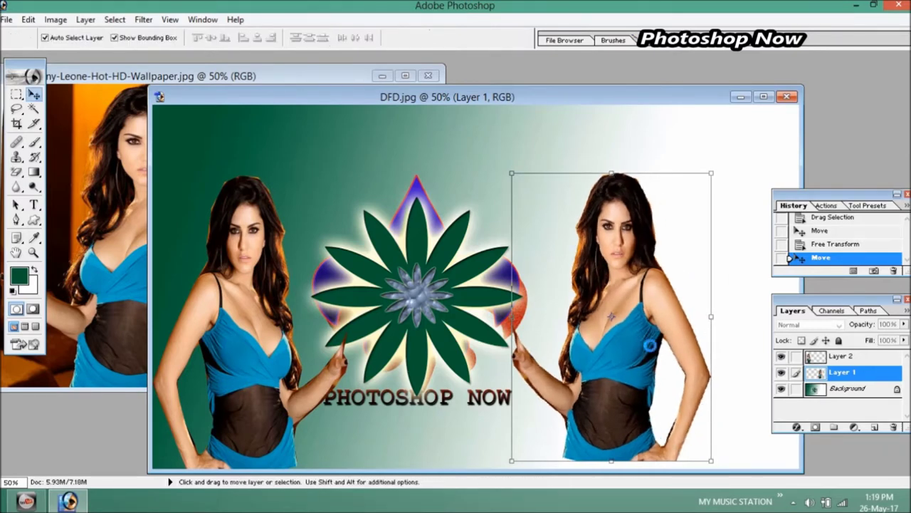
left_click(689, 134)
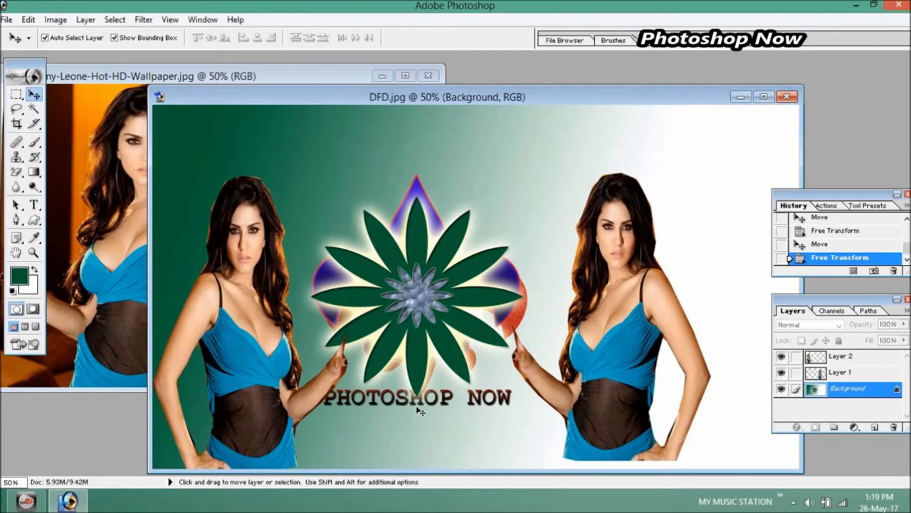
Save the composite to the Desktop as JPEG kishme.jpg, then open it from the desktop.
left_click(6, 19)
left_click(35, 144)
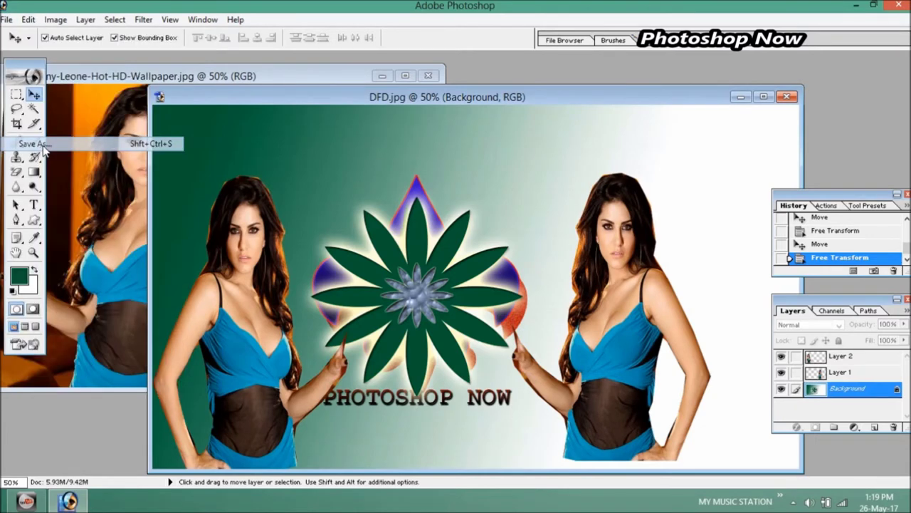
left_click(302, 123)
left_click(414, 281)
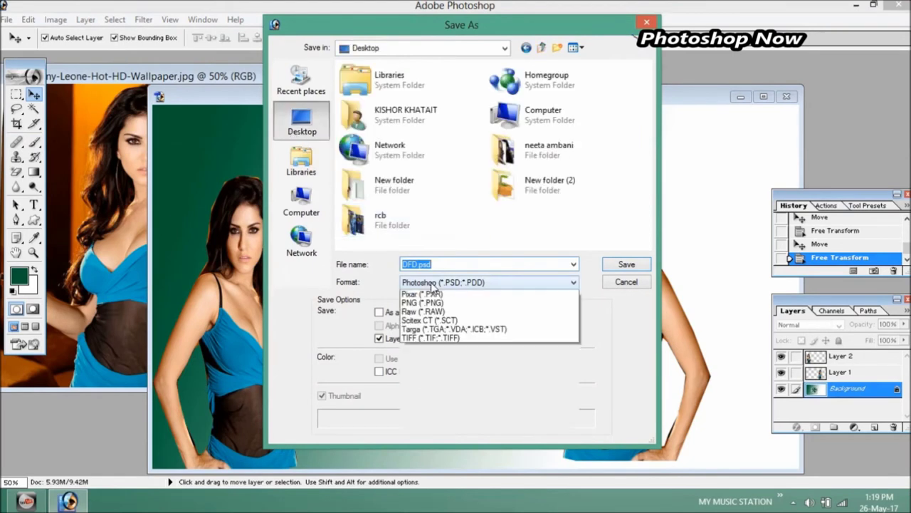
triple_click(459, 265)
type("kish")
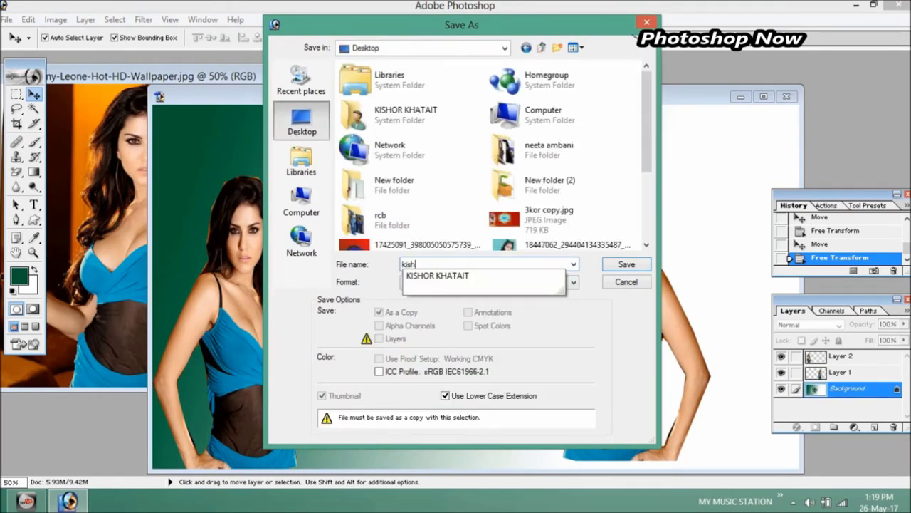
type("d")
key("Return")
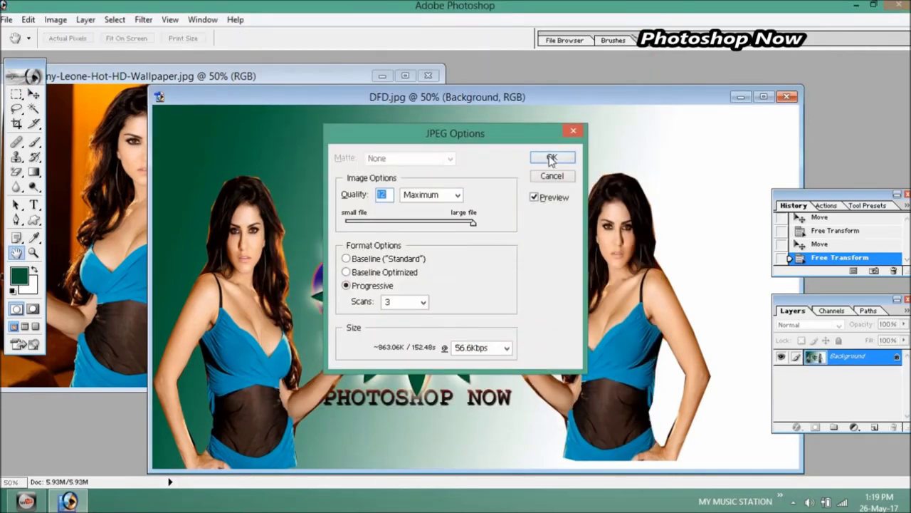
left_click(551, 158)
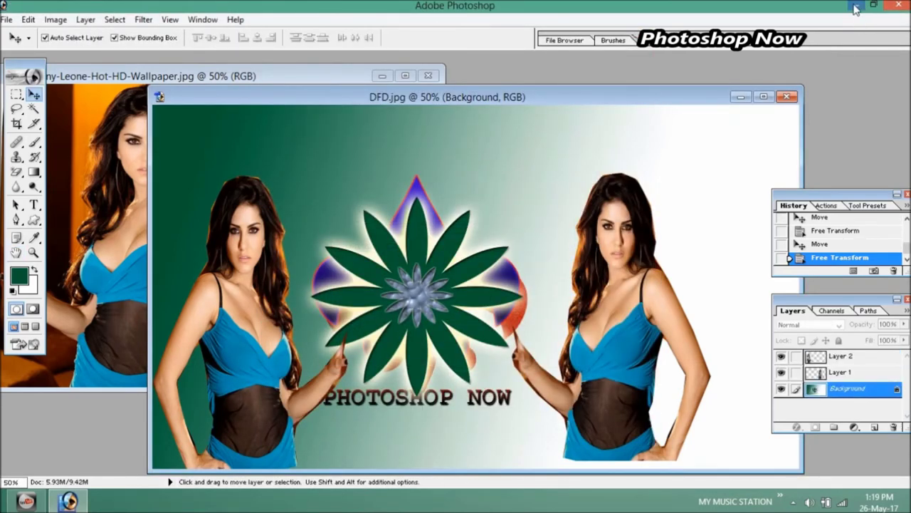
left_click(857, 8)
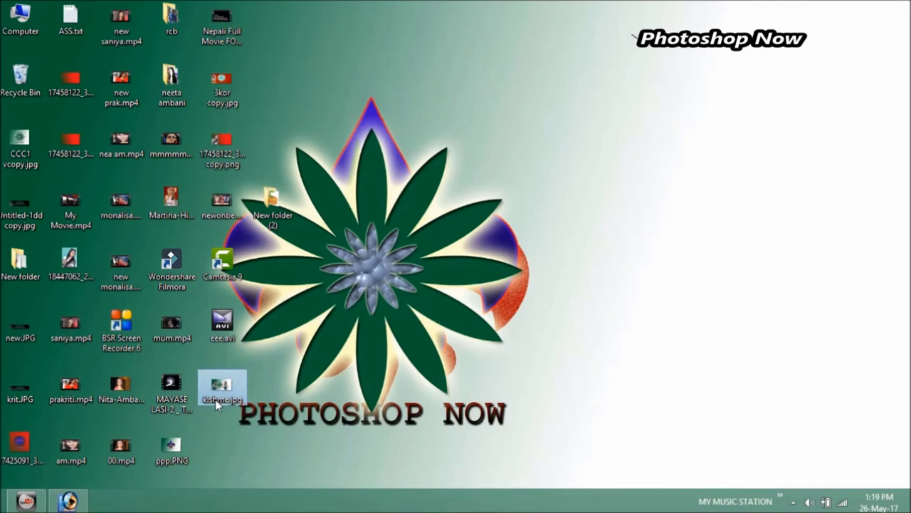
double_click(215, 399)
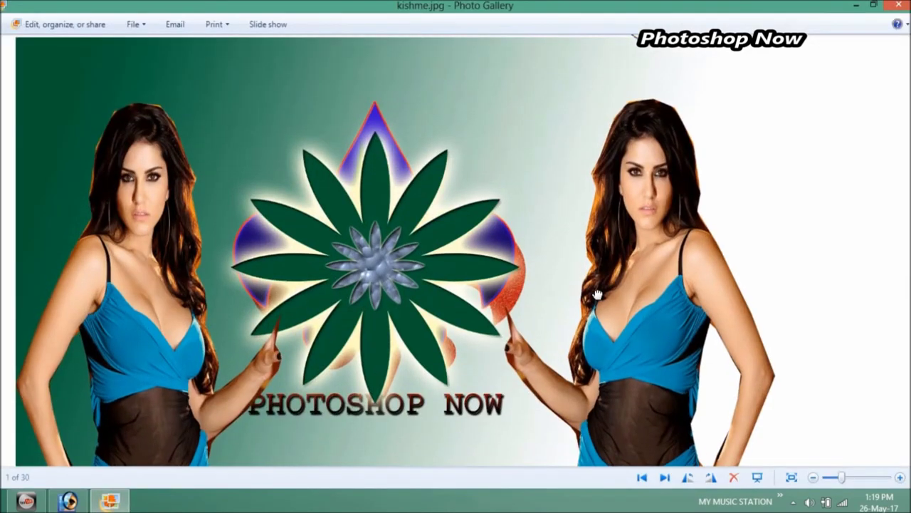
Zoom into kishme.jpg in Photo Gallery and pan across the composite.
scroll(593, 294, "up", 1)
left_click_drag(594, 294, 726, 290)
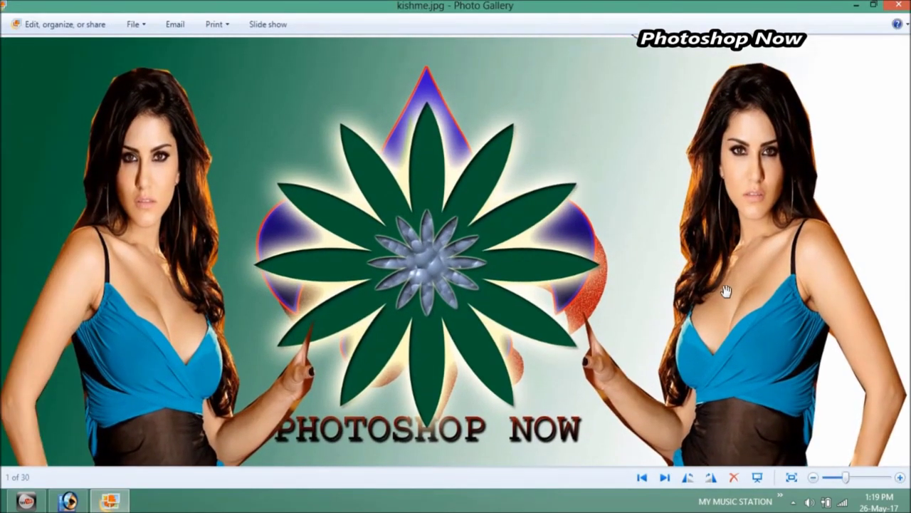